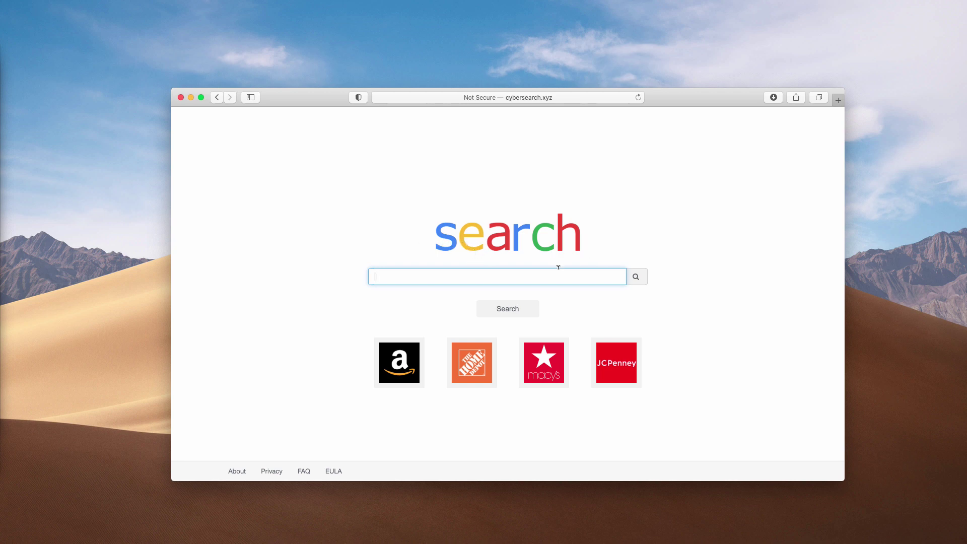
- Search 'virus' and then 'car' from cybersearch.xyz, returning to it after each webcrawler.com result
{"action": "type", "text": "virus"}
{"action": "key", "text": "Return"}
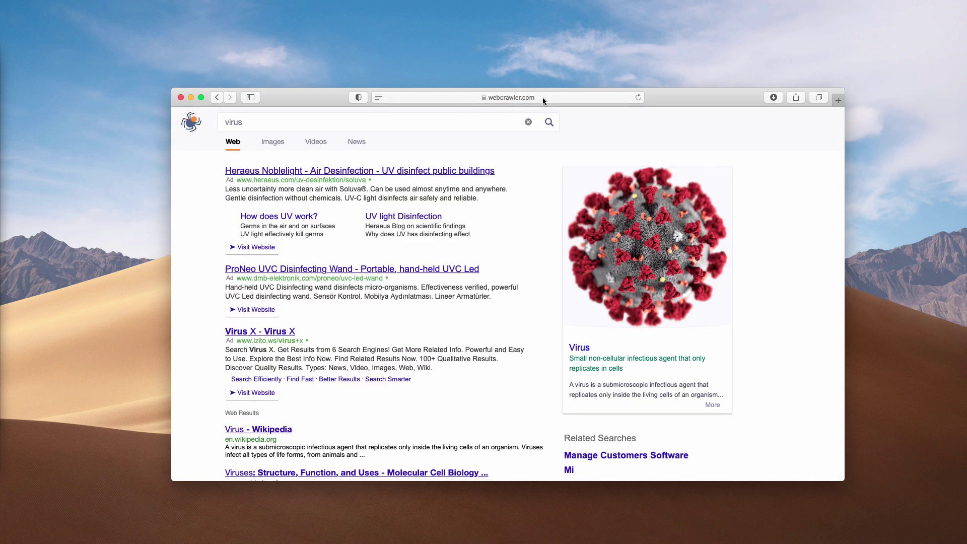
{"action": "left_click", "coordinate": [215, 99]}
{"action": "triple_click", "coordinate": [471, 272]}
{"action": "type", "text": "ca"}
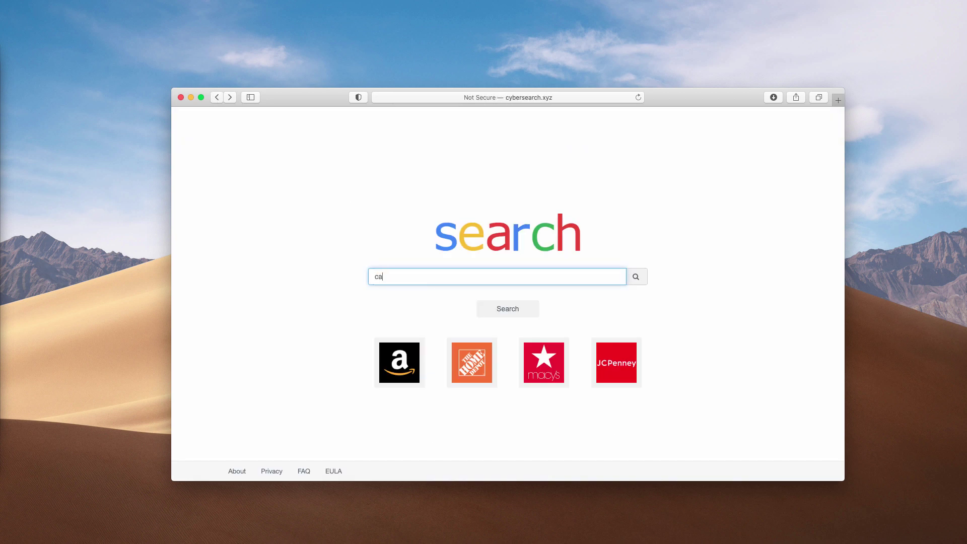
{"action": "type", "text": "r"}
{"action": "key", "text": "Return"}
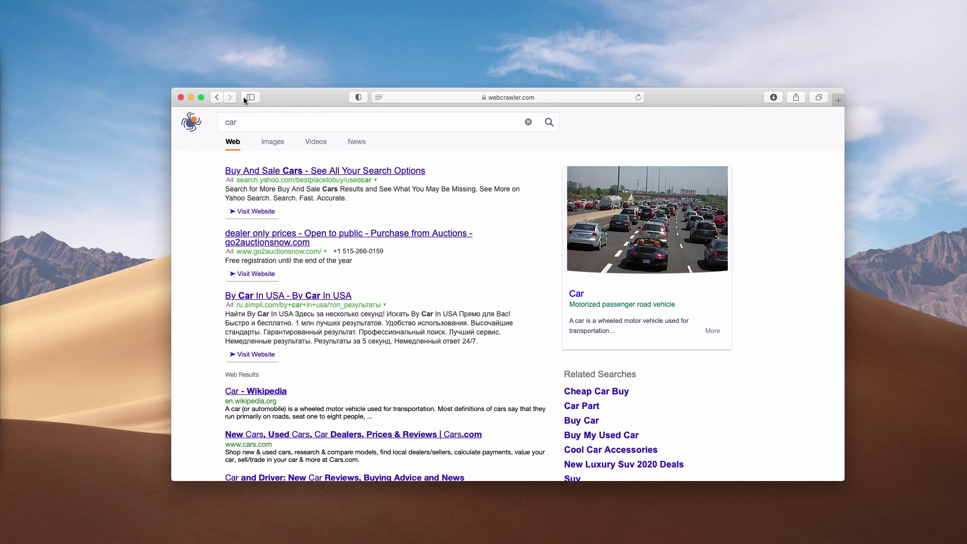
{"action": "left_click", "coordinate": [217, 97]}
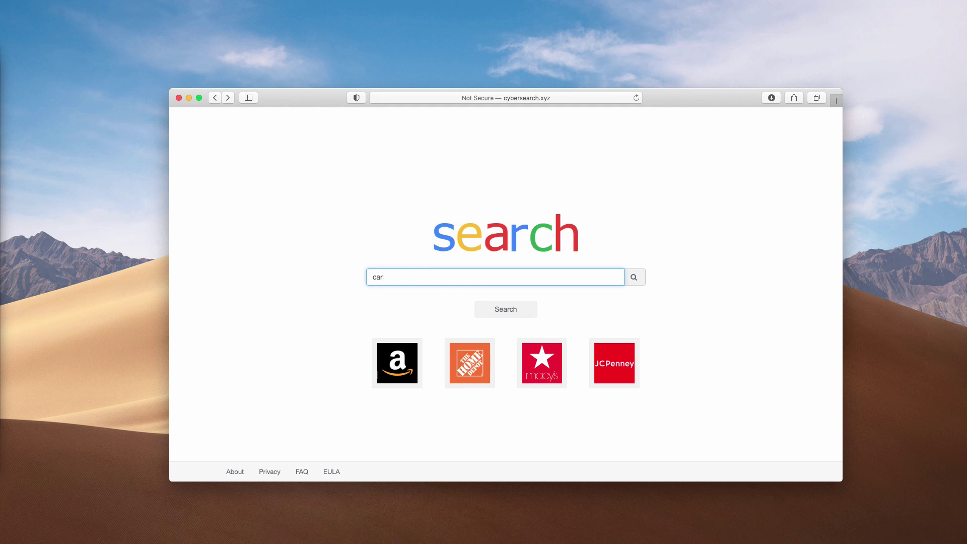
{"action": "left_click", "coordinate": [305, 206]}
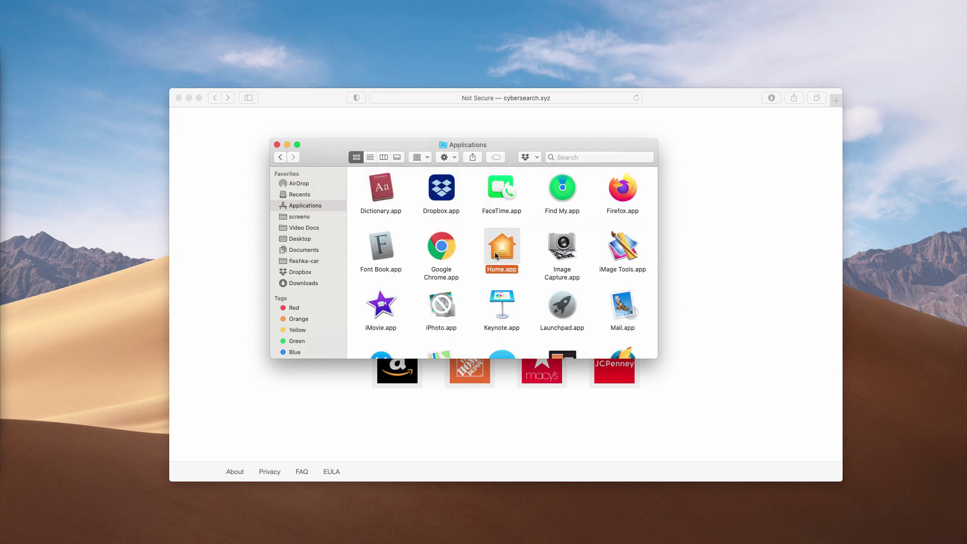
{"action": "scroll", "coordinate": [509, 220], "scroll_direction": "down", "scroll_amount": 5}
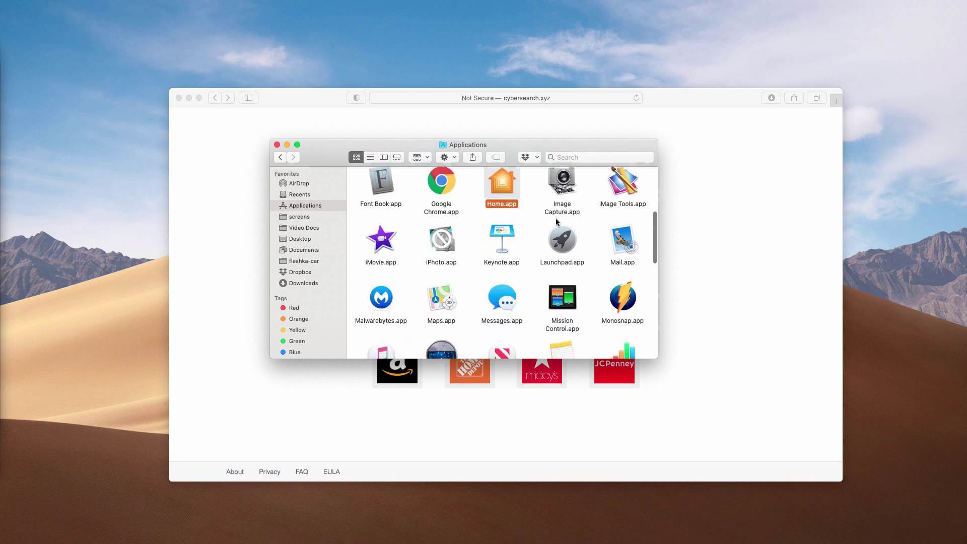
{"action": "scroll", "coordinate": [553, 223], "scroll_direction": "down", "scroll_amount": 8}
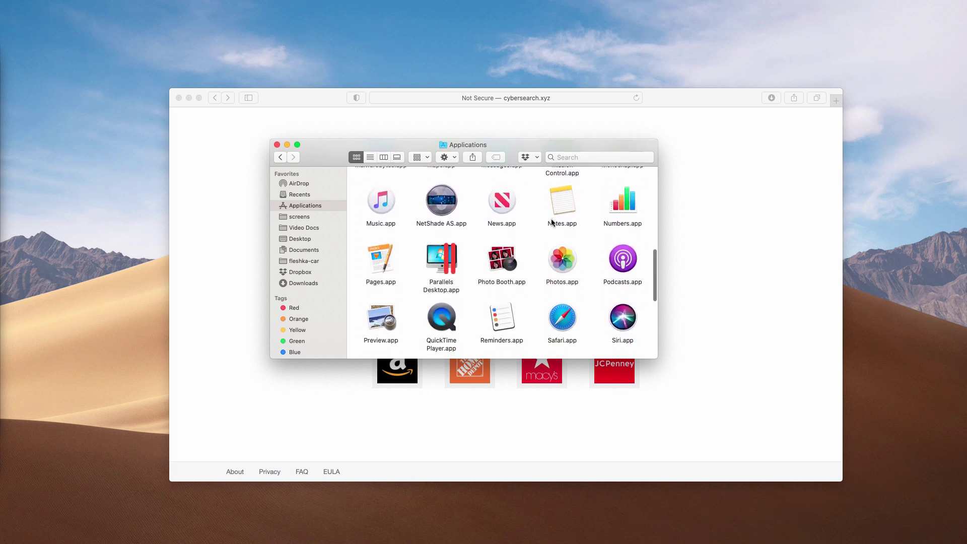
{"action": "scroll", "coordinate": [553, 223], "scroll_direction": "down", "scroll_amount": 8}
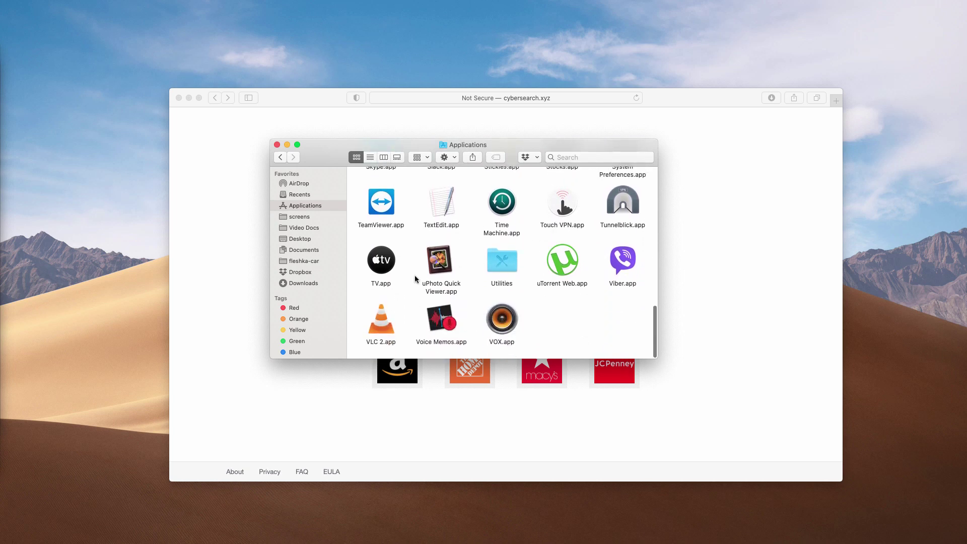
{"action": "scroll", "coordinate": [527, 215], "scroll_direction": "up", "scroll_amount": 6}
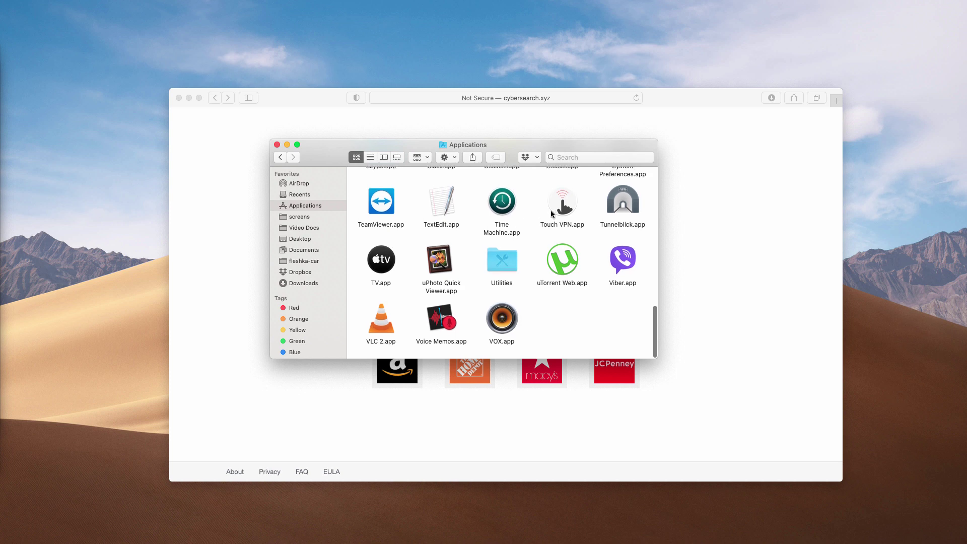
{"action": "scroll", "coordinate": [552, 217], "scroll_direction": "up", "scroll_amount": 10}
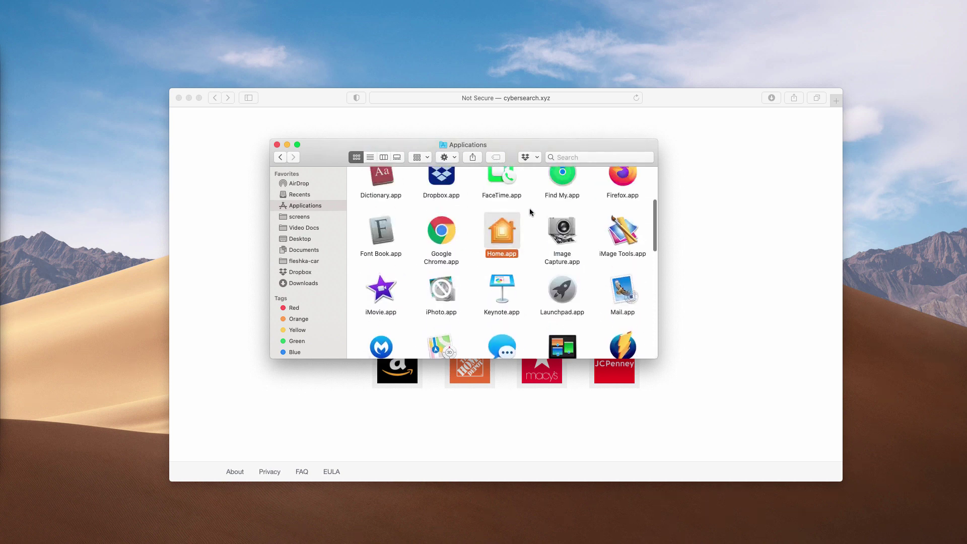
{"action": "left_click", "coordinate": [277, 144]}
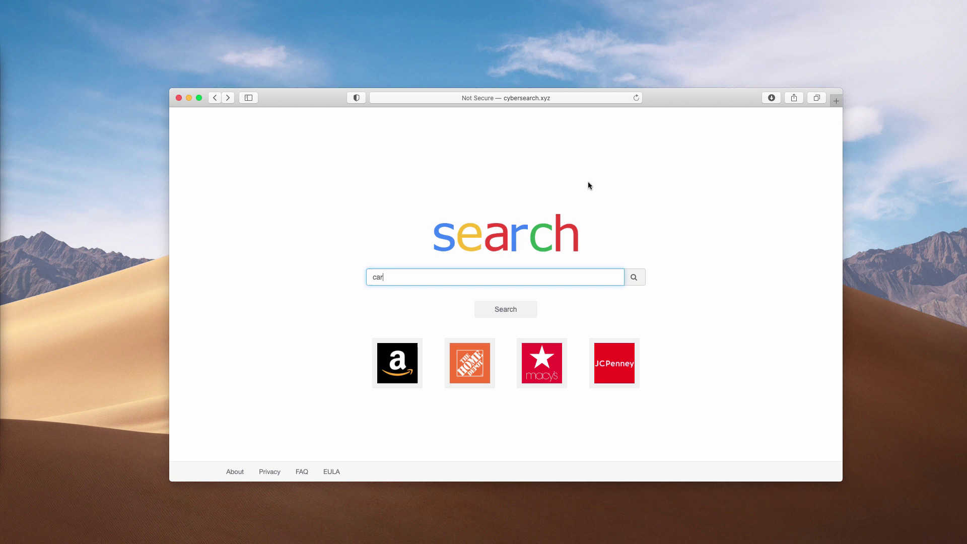
- Center the Preferences window and check the General homepage setting before returning to Extensions
{"action": "left_click_drag", "start_coordinate": [730, 117], "coordinate": [626, 140]}
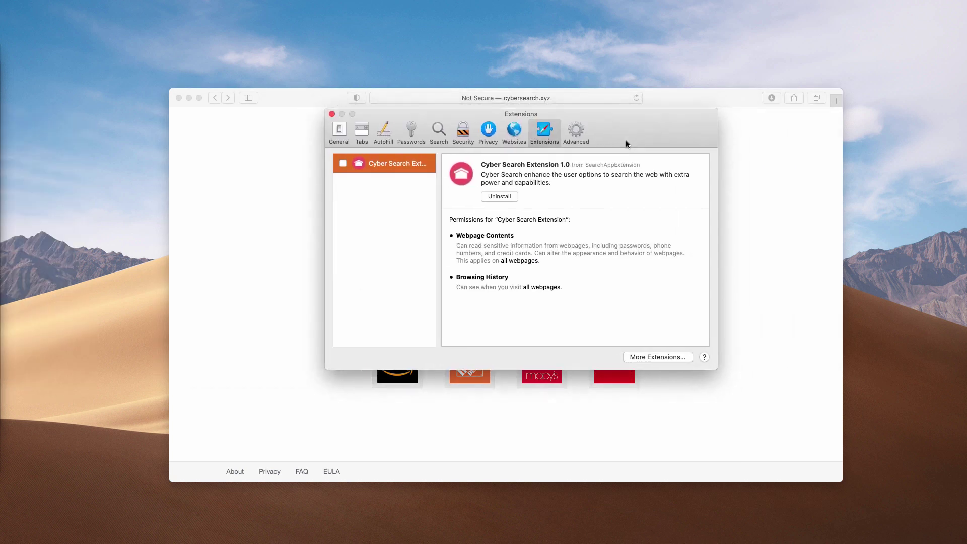
{"action": "left_click", "coordinate": [341, 131]}
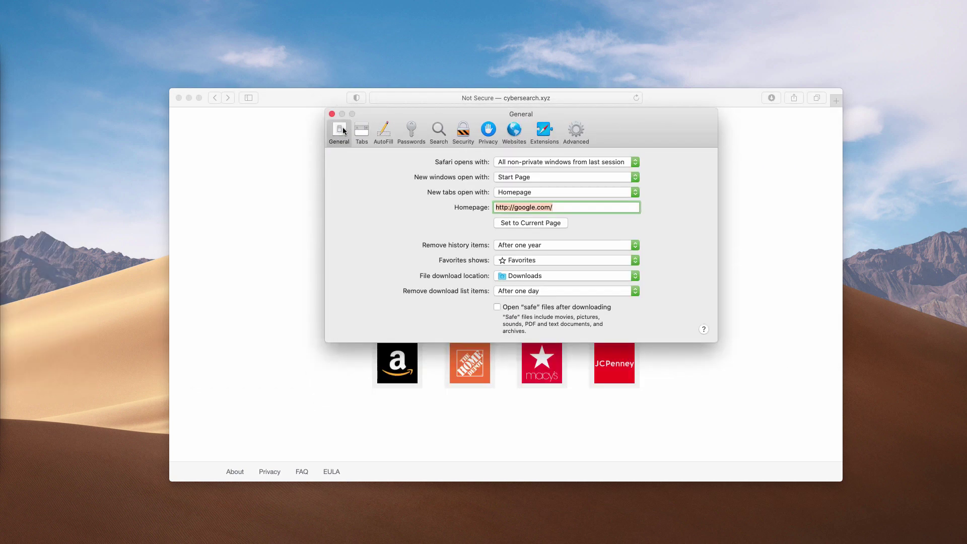
{"action": "left_click", "coordinate": [545, 132]}
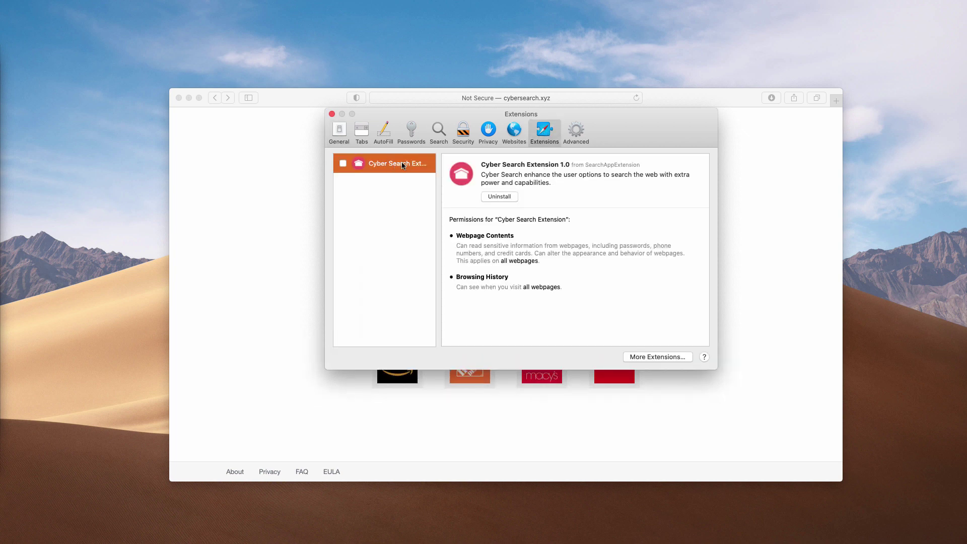
- Turn on Cyber Search Extension, then uninstall it and reveal SearchAppExtension.app in Finder
{"action": "left_click", "coordinate": [344, 164]}
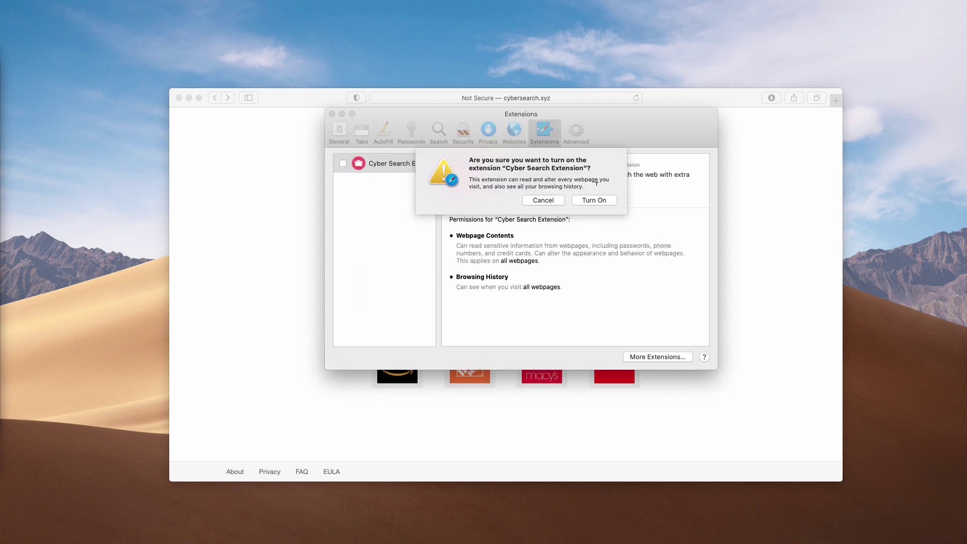
{"action": "left_click", "coordinate": [604, 199]}
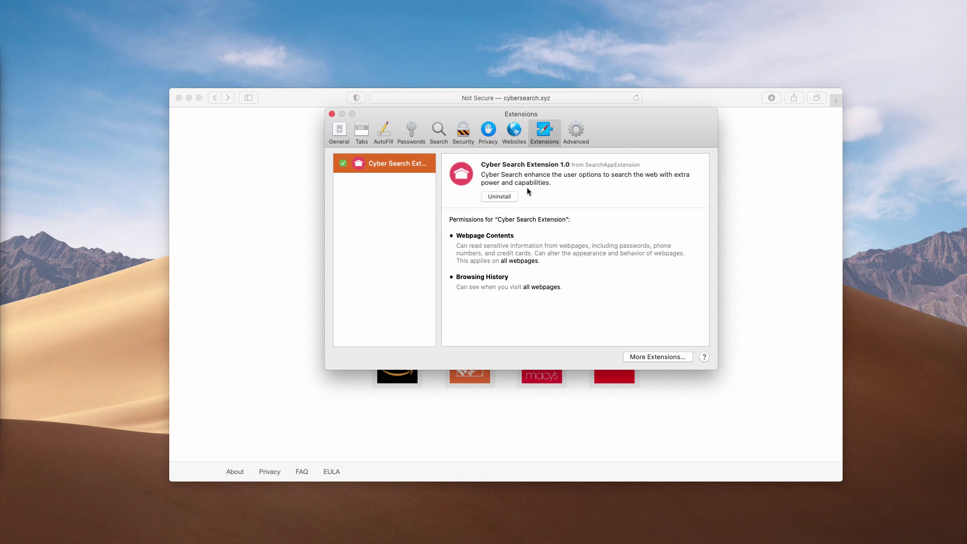
{"action": "left_click", "coordinate": [493, 197]}
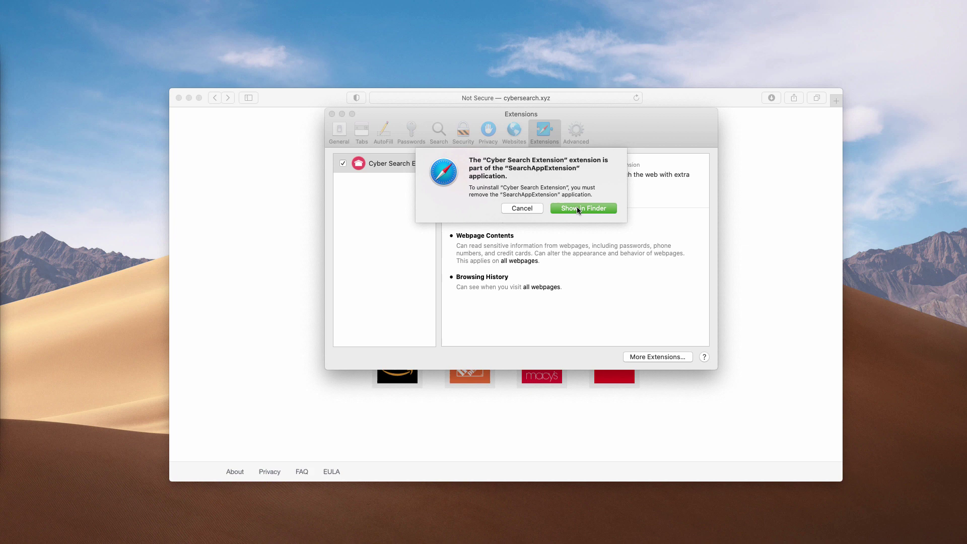
{"action": "left_click", "coordinate": [577, 209]}
{"action": "right_click", "coordinate": [502, 152]}
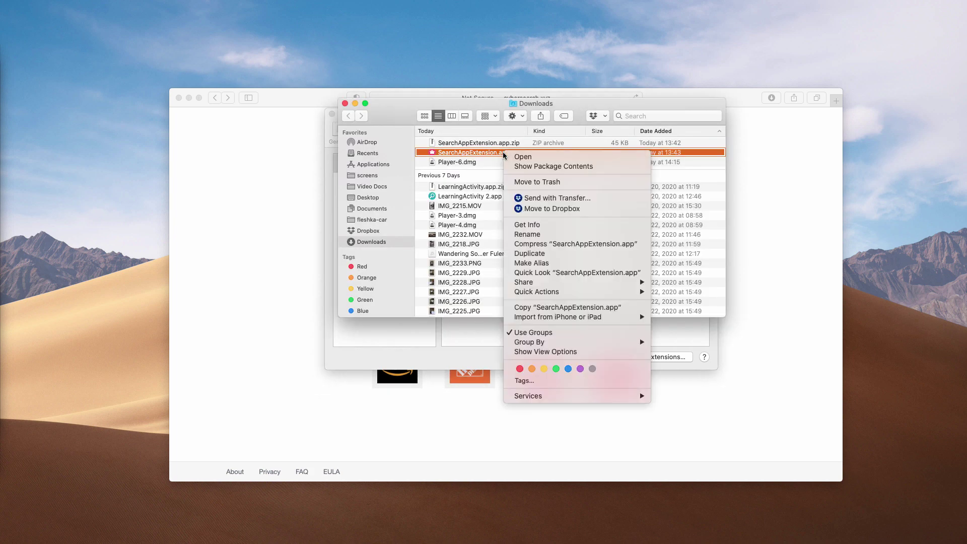
{"action": "left_click", "coordinate": [543, 180]}
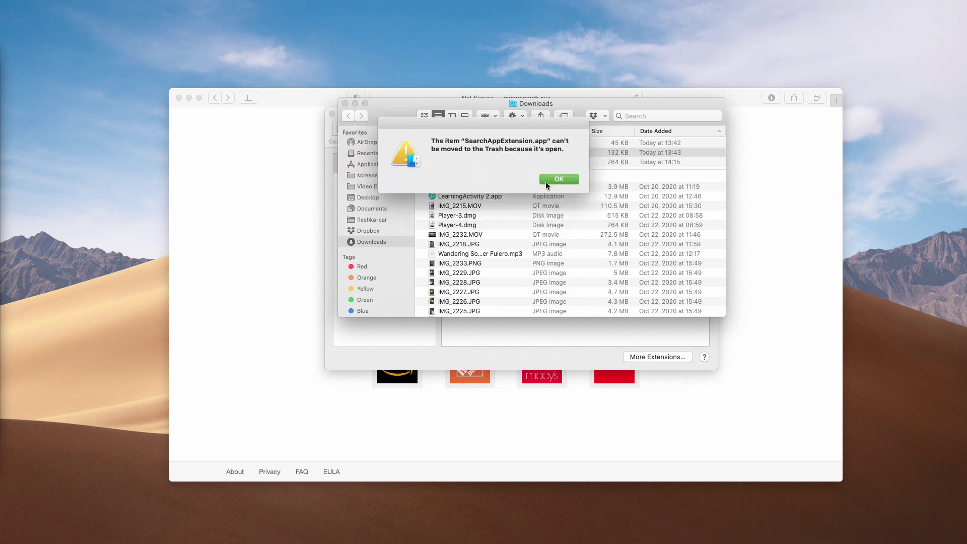
{"action": "left_click", "coordinate": [547, 181]}
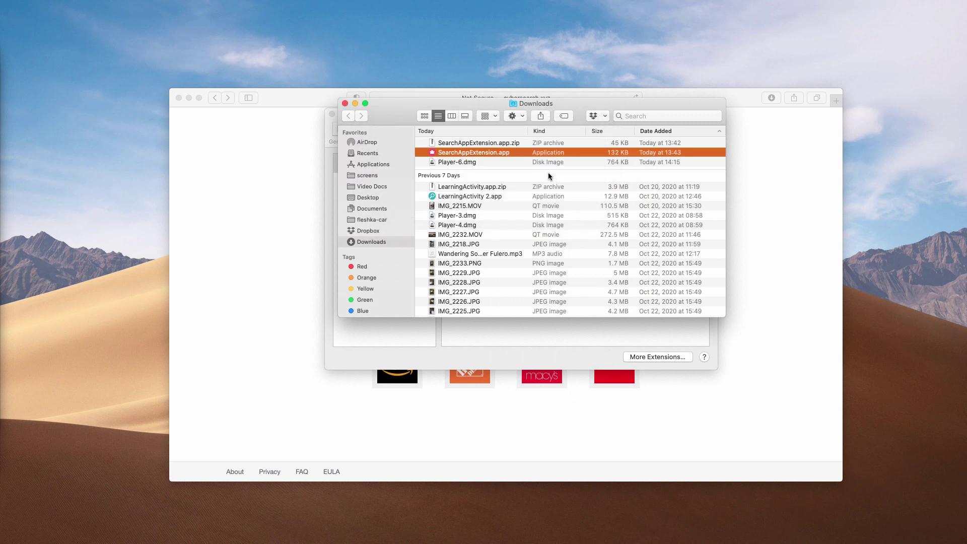
{"action": "left_click", "coordinate": [455, 151]}
{"action": "left_click", "coordinate": [526, 153]}
{"action": "left_click", "coordinate": [491, 153]}
{"action": "left_click", "coordinate": [515, 142]}
{"action": "left_click", "coordinate": [516, 153]}
{"action": "right_click", "coordinate": [509, 152]}
{"action": "left_click", "coordinate": [531, 180]}
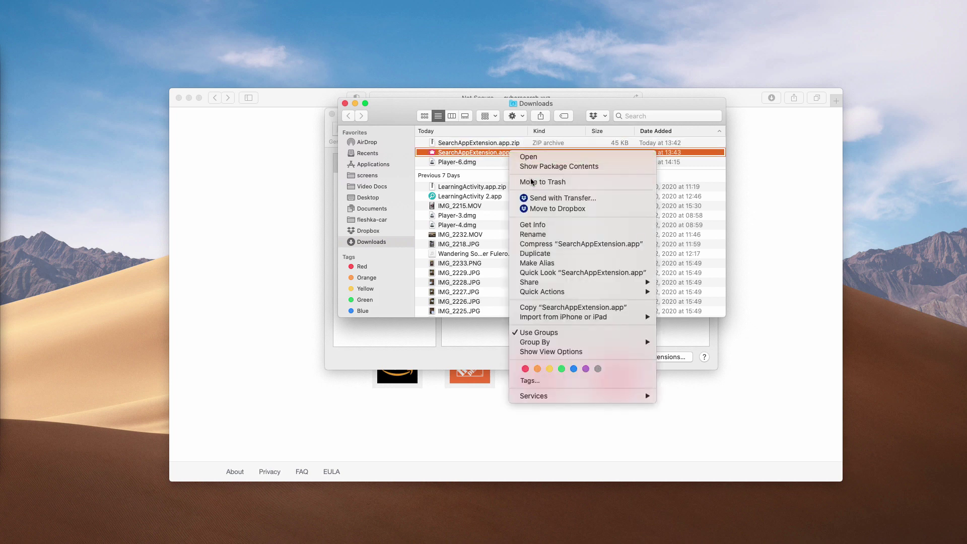
{"action": "left_click", "coordinate": [556, 173]}
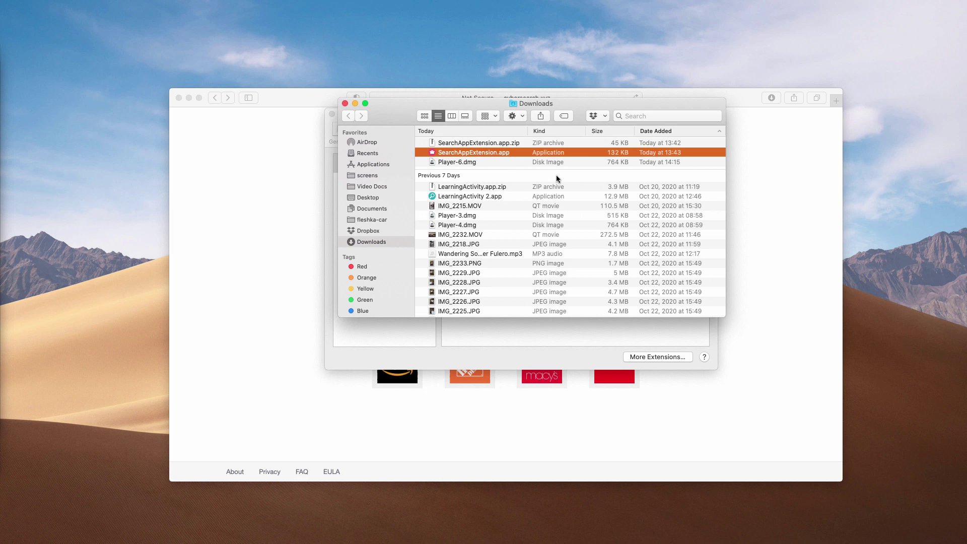
- Force quit Safari from the Force Quit Applications list
{"action": "key", "text": "cmd+alt+Escape"}
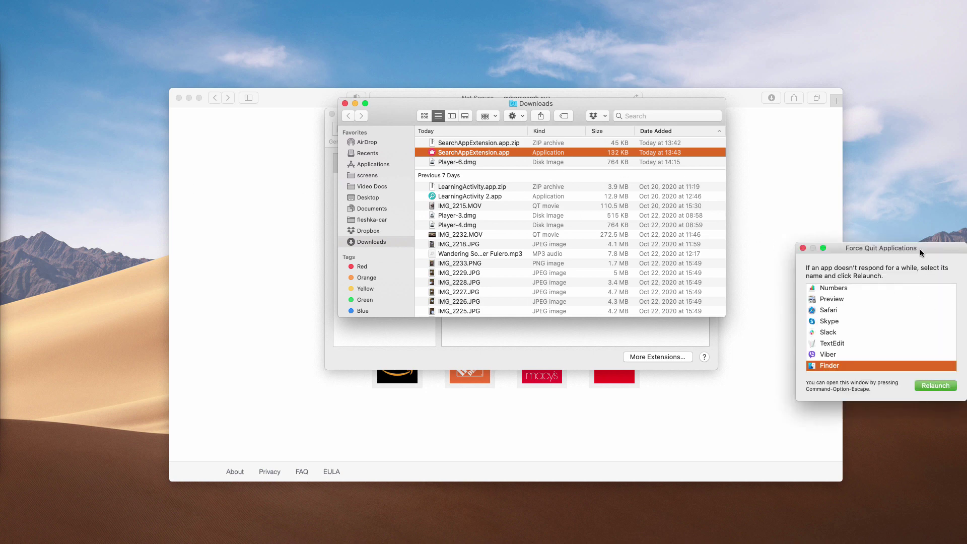
{"action": "left_click_drag", "start_coordinate": [920, 249], "coordinate": [195, 120]}
{"action": "scroll", "coordinate": [167, 192], "scroll_direction": "up", "scroll_amount": 3}
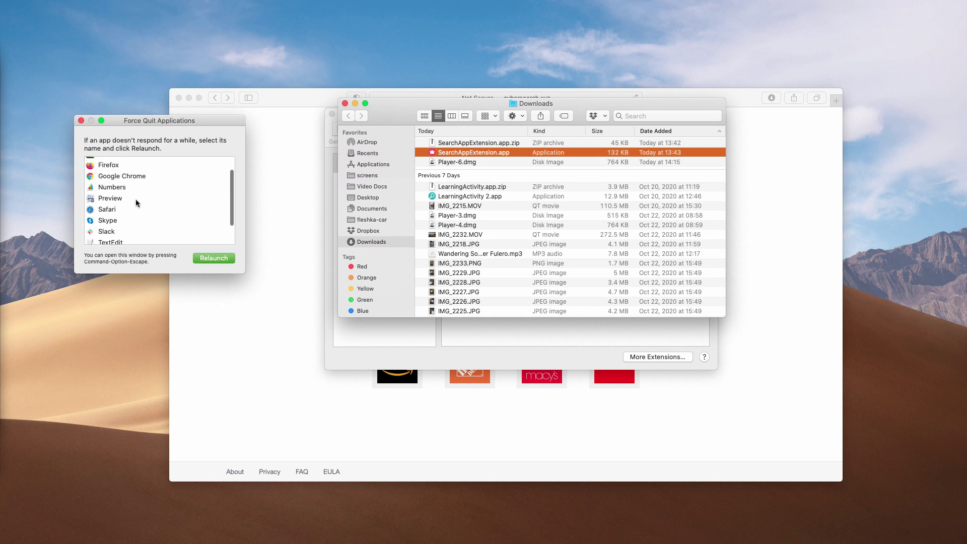
{"action": "left_click", "coordinate": [135, 209]}
{"action": "left_click", "coordinate": [210, 258]}
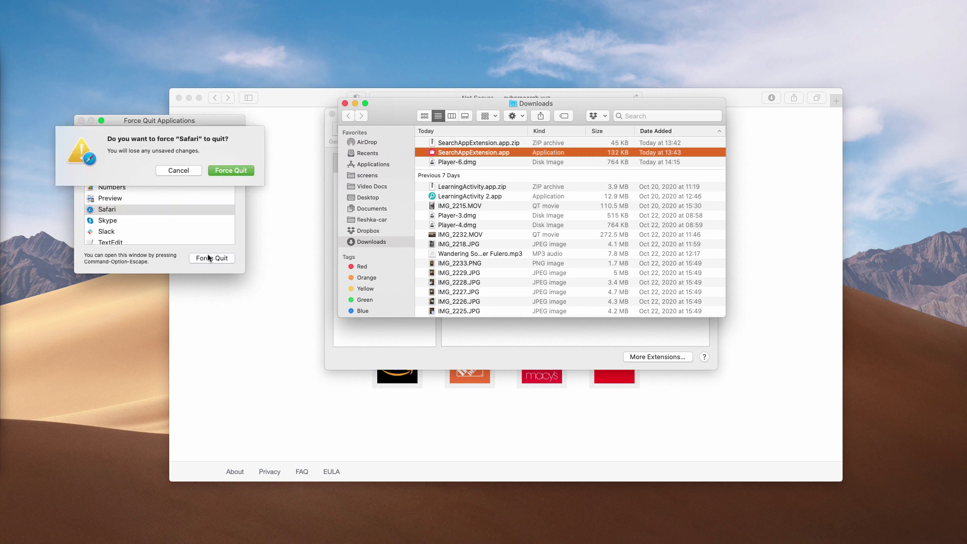
{"action": "left_click", "coordinate": [233, 169]}
- Try moving SearchAppExtension.app to the Trash and dismiss the cannot-be-trashed warning
{"action": "right_click", "coordinate": [492, 151]}
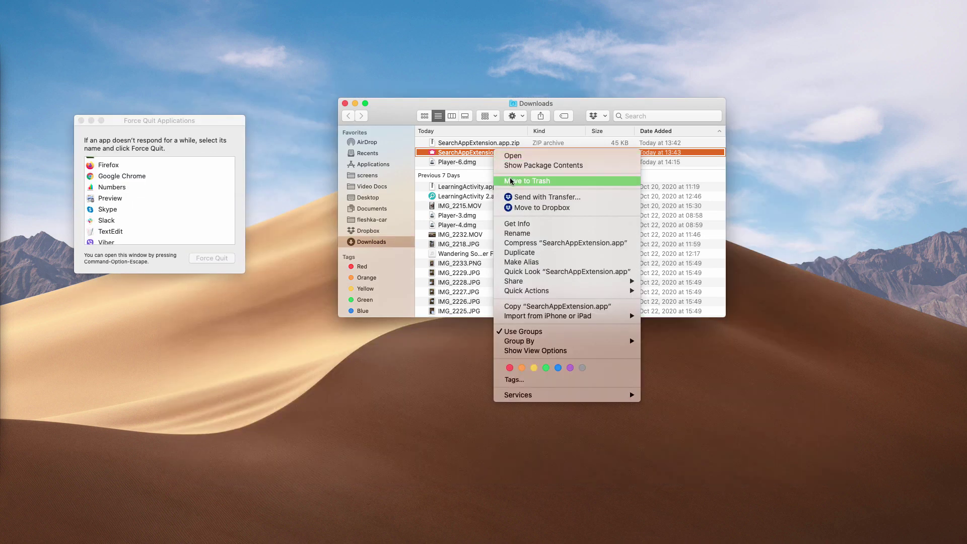
{"action": "left_click", "coordinate": [511, 182]}
{"action": "left_click", "coordinate": [566, 179]}
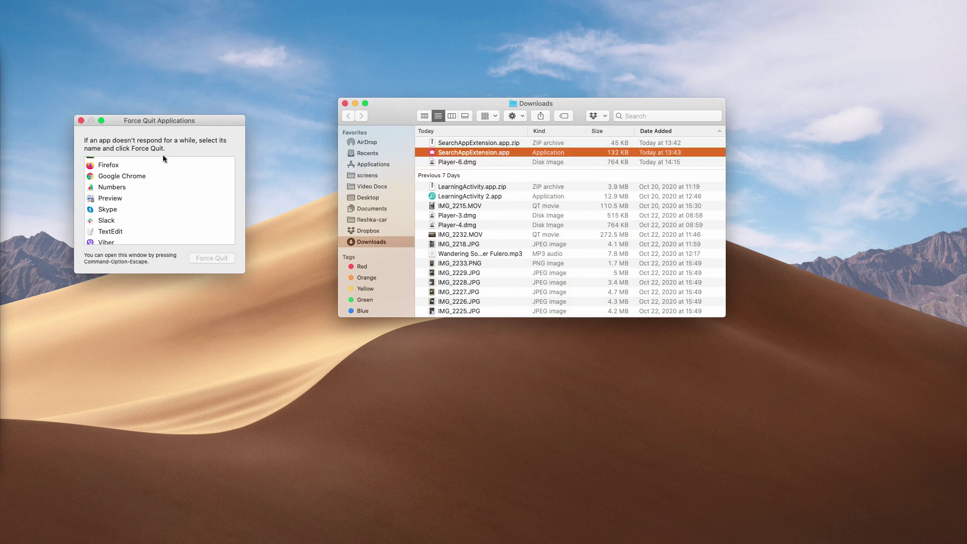
- Force quit Google Chrome as well
{"action": "left_click", "coordinate": [162, 165]}
{"action": "left_click", "coordinate": [137, 176]}
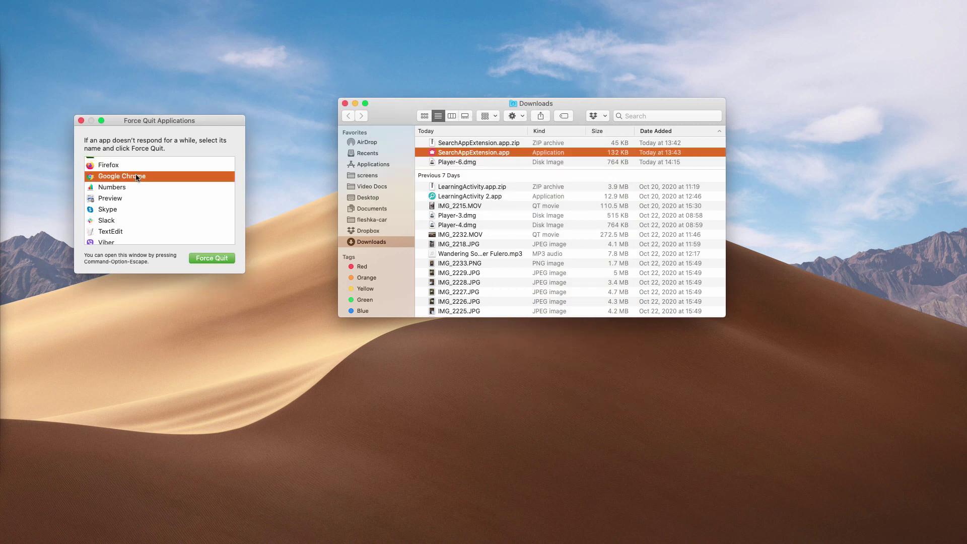
{"action": "left_click", "coordinate": [206, 258]}
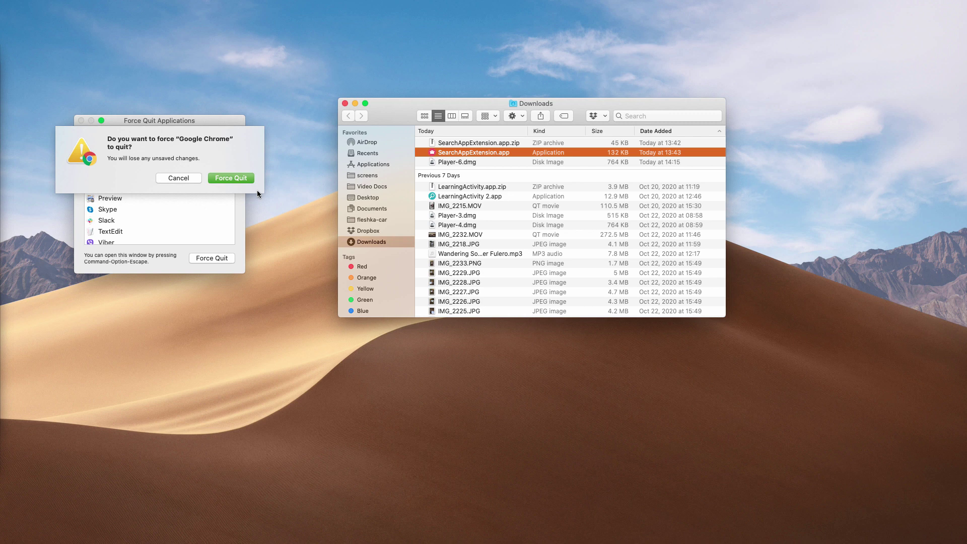
{"action": "left_click", "coordinate": [241, 178]}
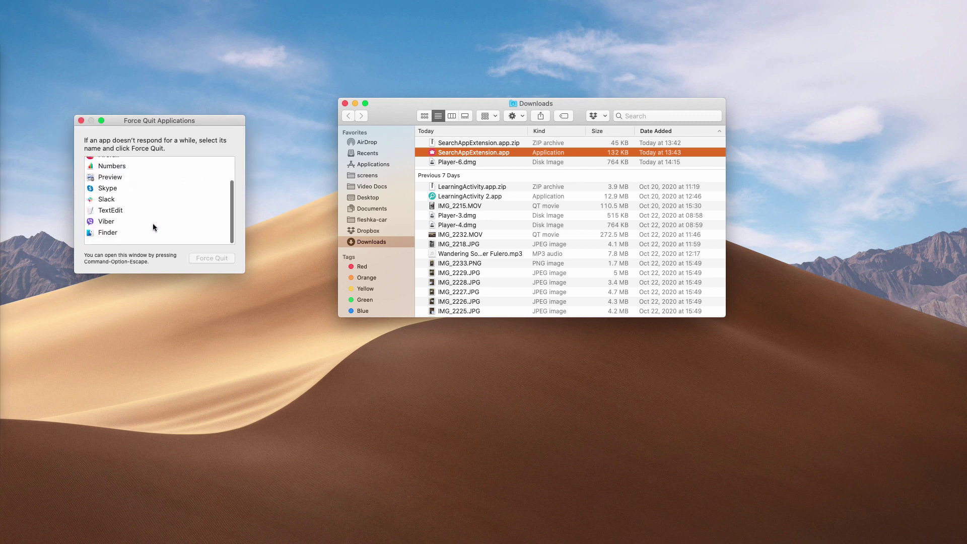
- Retry moving SearchAppExtension.app from Downloads to the Trash, dismissing the cannot-be-trashed warning
{"action": "left_click", "coordinate": [482, 153]}
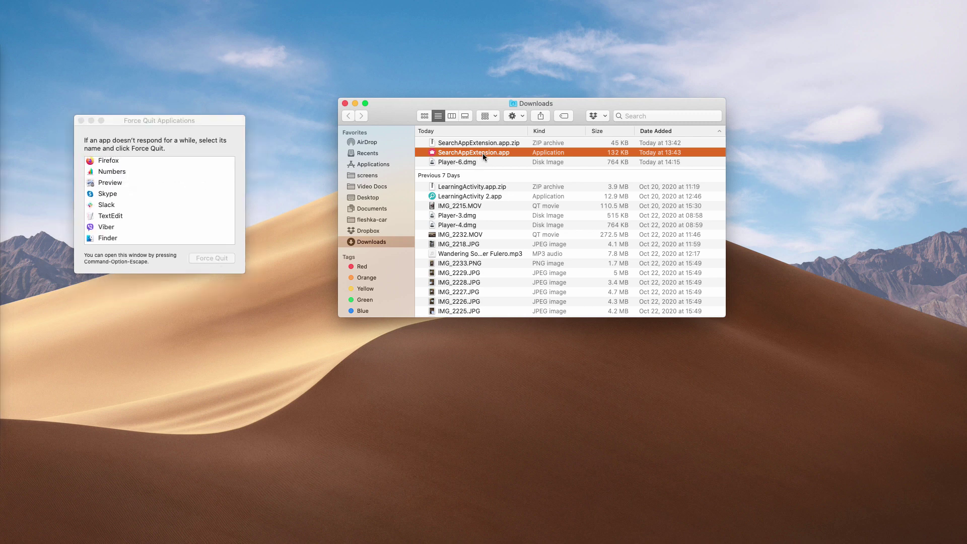
{"action": "left_click", "coordinate": [519, 143]}
{"action": "left_click", "coordinate": [516, 152]}
{"action": "right_click", "coordinate": [516, 152]}
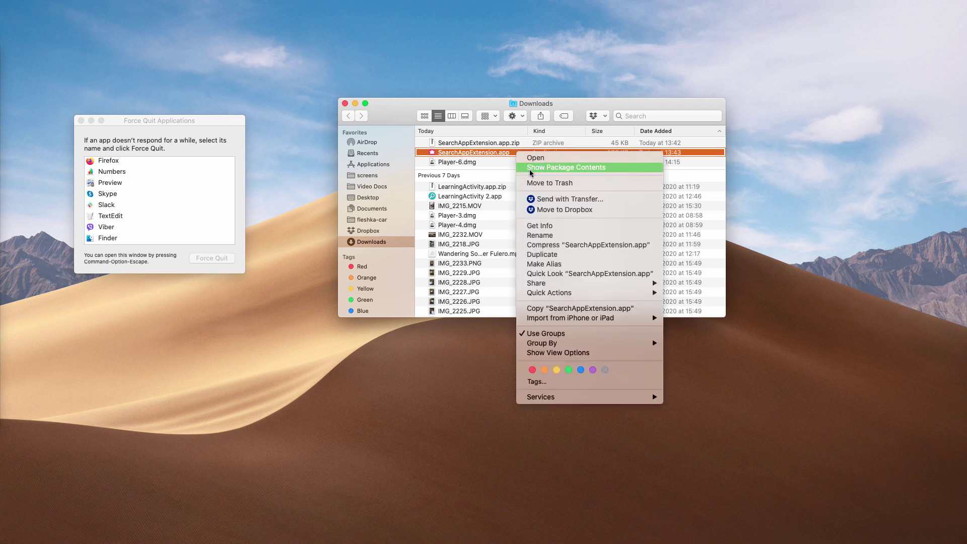
{"action": "left_click", "coordinate": [529, 181]}
{"action": "left_click", "coordinate": [544, 178]}
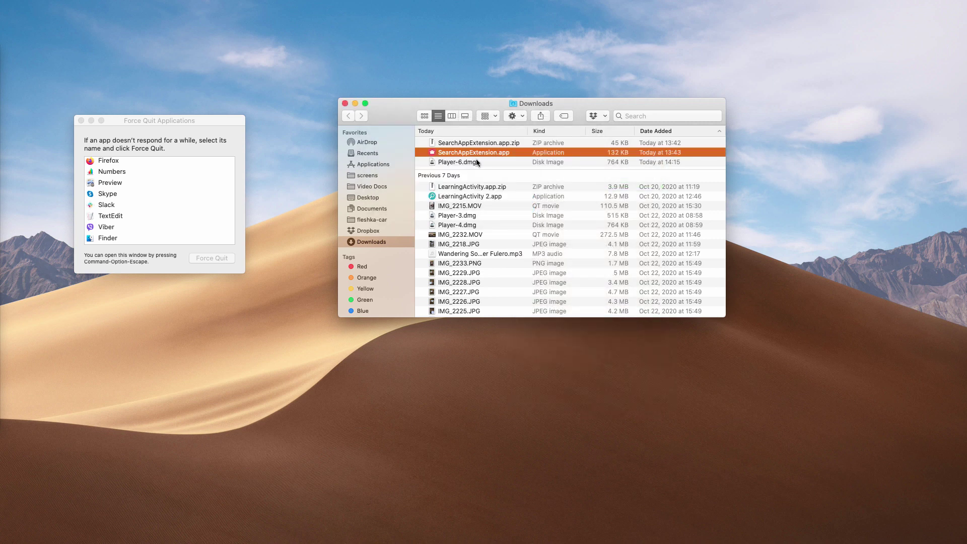
- Force quit Firefox, then try trashing SearchAppExtension.app again, still blocked
{"action": "left_click", "coordinate": [138, 163]}
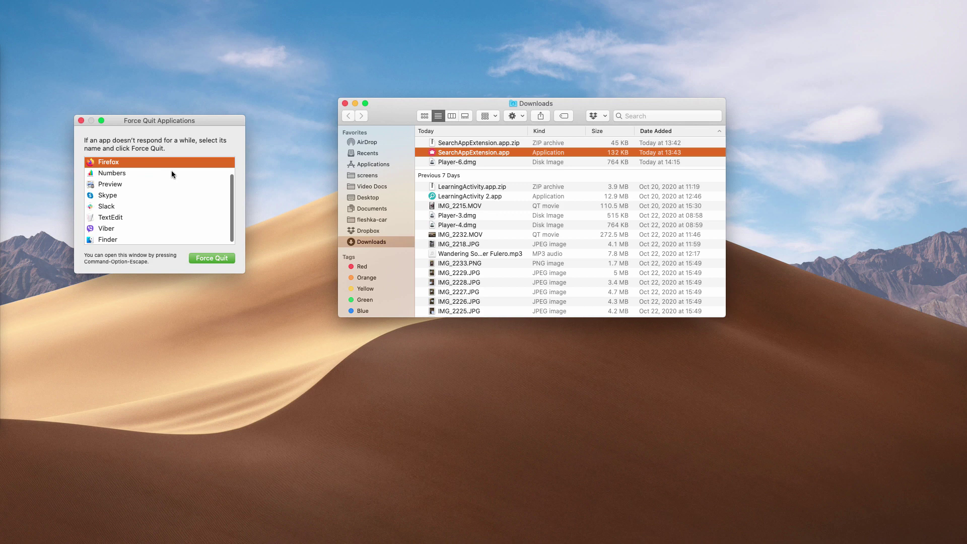
{"action": "left_click", "coordinate": [212, 258]}
{"action": "left_click", "coordinate": [231, 171]}
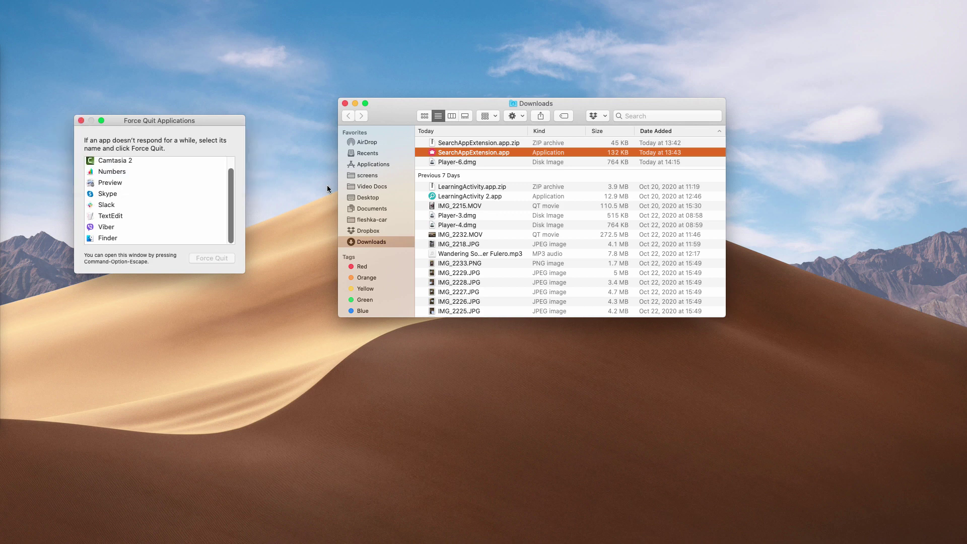
{"action": "left_click", "coordinate": [519, 152]}
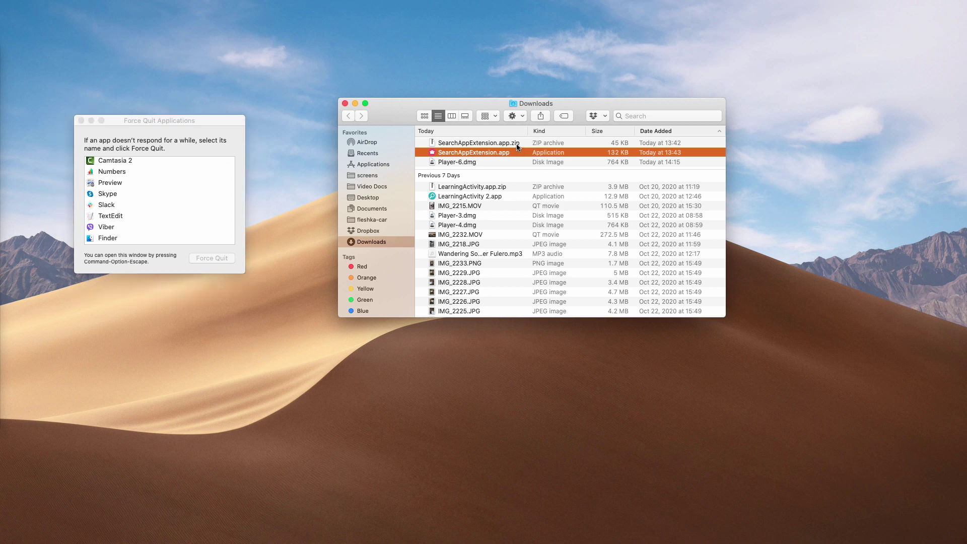
{"action": "right_click", "coordinate": [512, 154]}
{"action": "left_click", "coordinate": [548, 184]}
{"action": "left_click", "coordinate": [551, 180]}
- Look over Skype and Viber in the running-apps list, then close the Downloads window
{"action": "left_click", "coordinate": [184, 202]}
{"action": "left_click", "coordinate": [121, 198]}
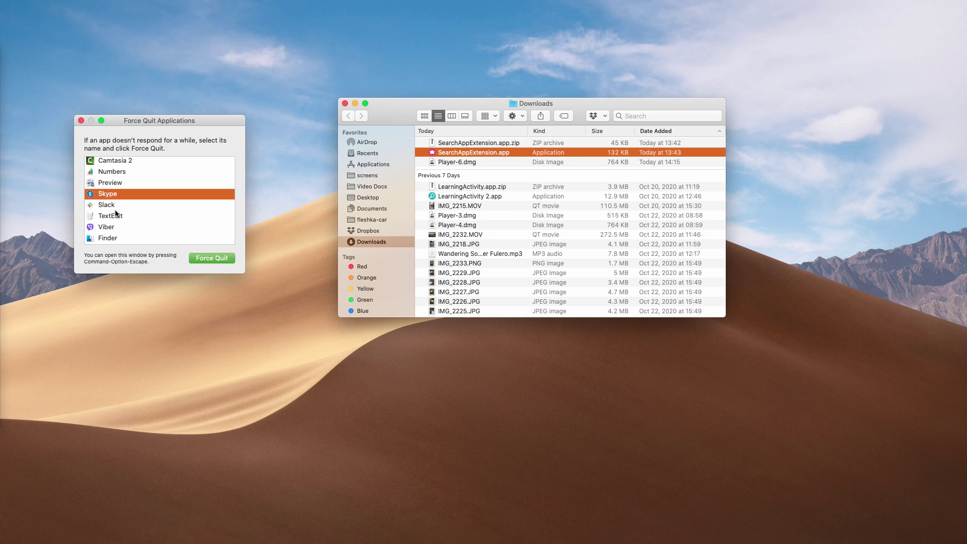
{"action": "left_click", "coordinate": [144, 225]}
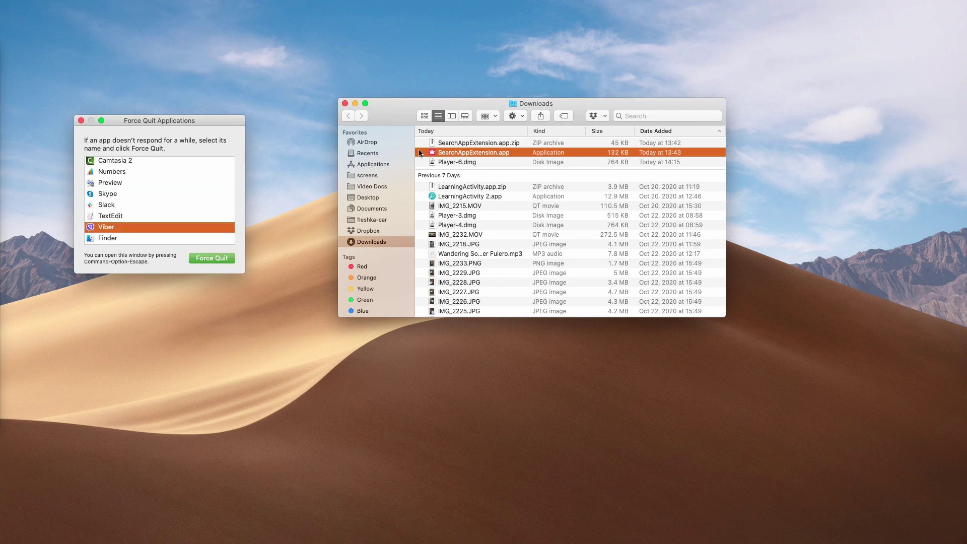
{"action": "left_click", "coordinate": [348, 105]}
{"action": "left_click", "coordinate": [344, 103]}
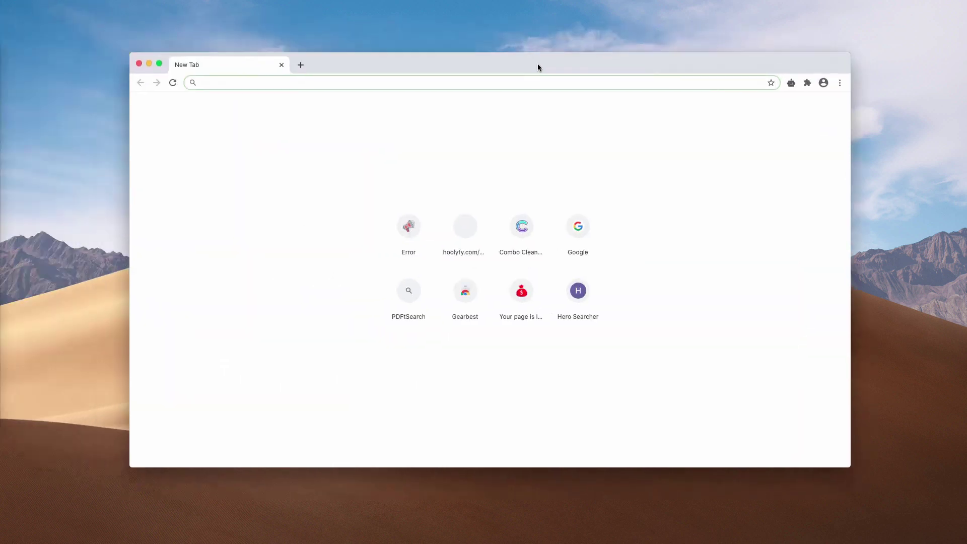
- Load combocleaner.com from Chrome's address bar
{"action": "type", "text": "combocleaner.com"}
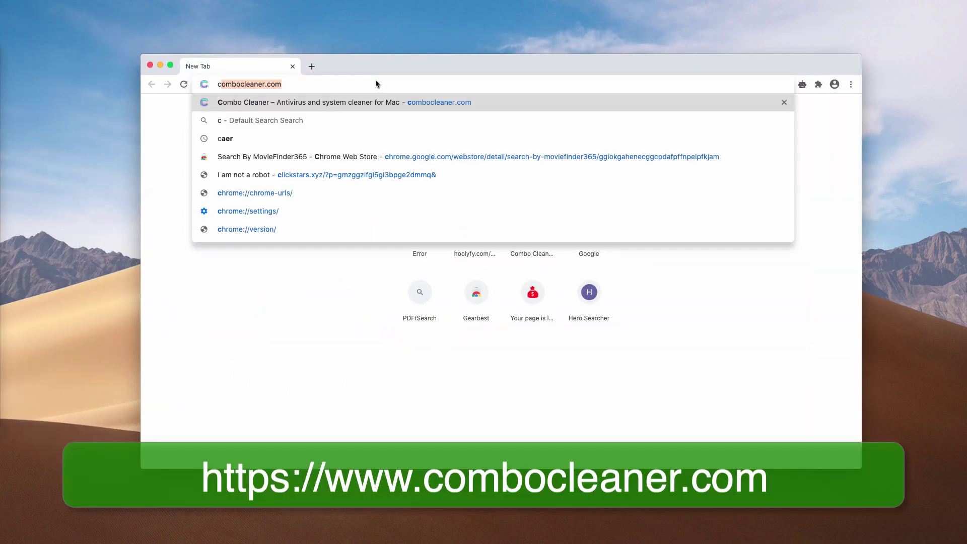
{"action": "left_click", "coordinate": [377, 102]}
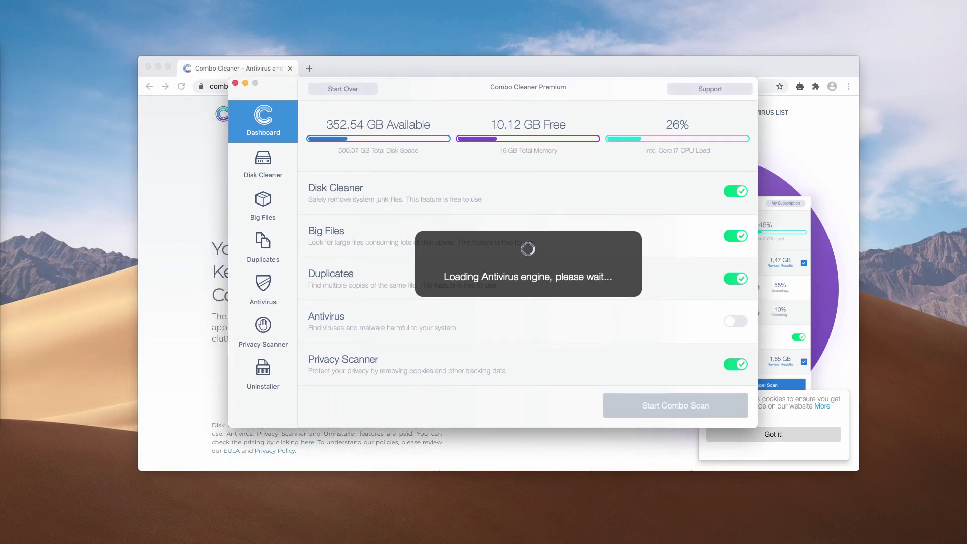
- Start Combo Scan on the Combo Cleaner Dashboard and let it run
{"action": "left_click", "coordinate": [664, 403]}
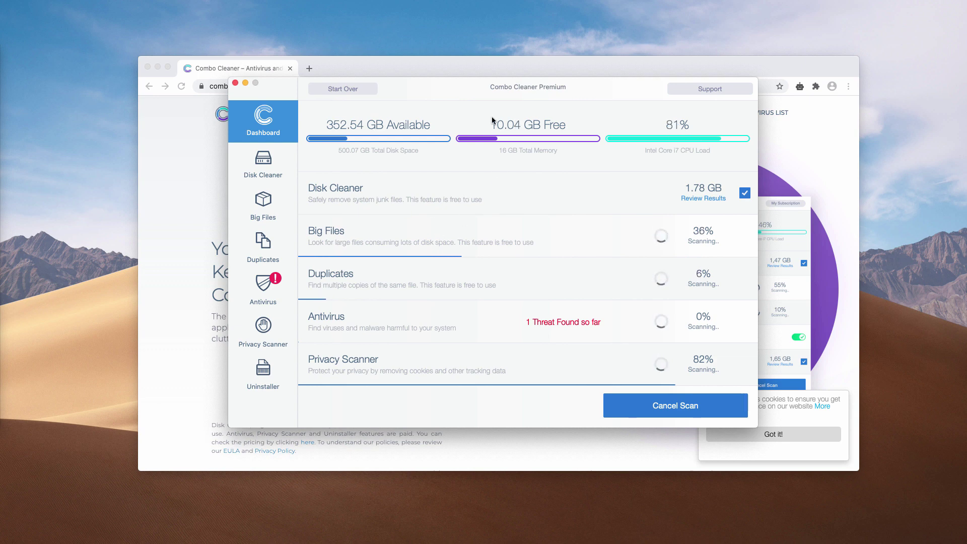
{"action": "left_click_drag", "start_coordinate": [507, 89], "coordinate": [509, 95]}
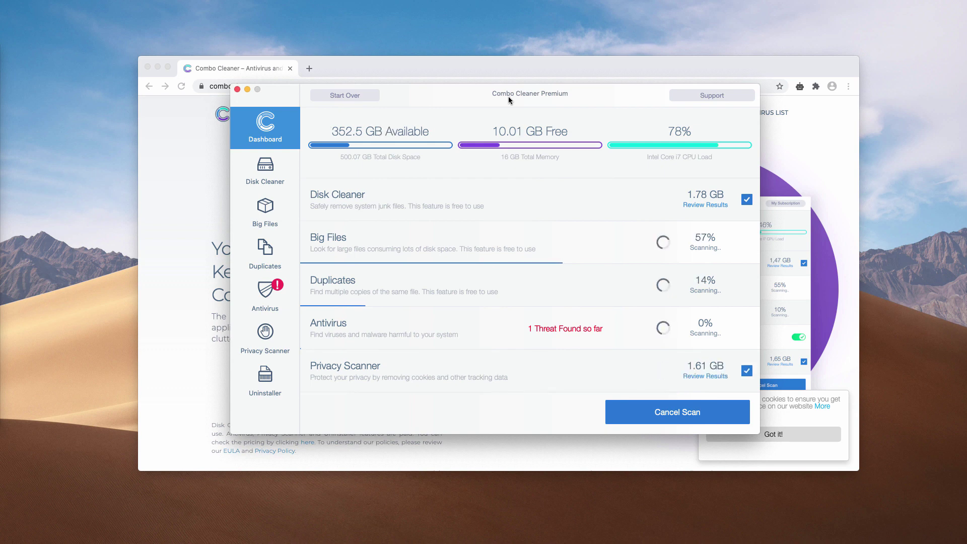
{"action": "left_click_drag", "start_coordinate": [522, 93], "coordinate": [560, 102]}
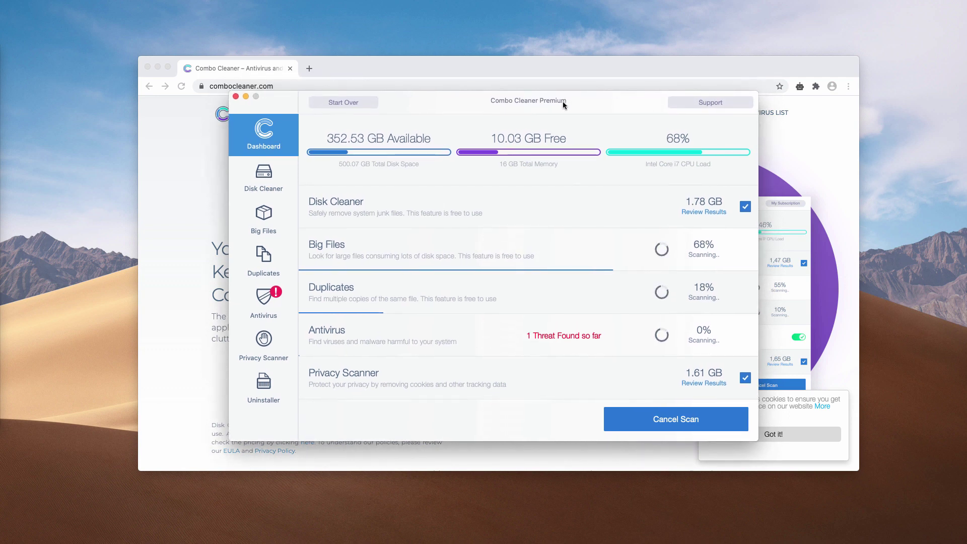